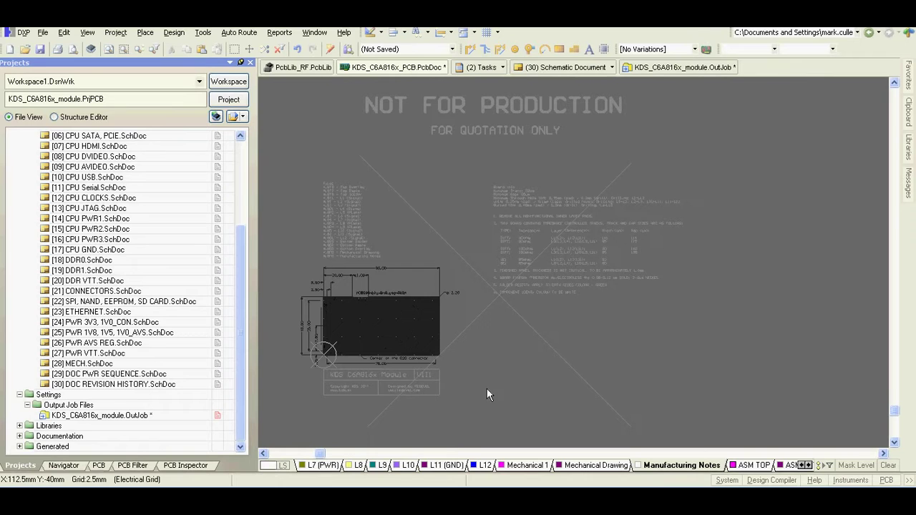
Open the module's OutJob file, glancing at the new-document options without choosing one.
double_click(136, 417)
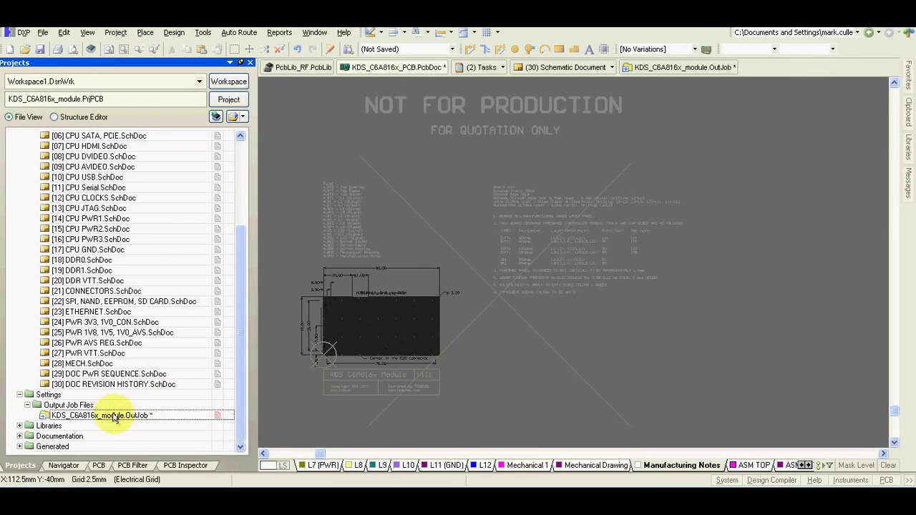
left_click(43, 32)
mouse_move(100, 47)
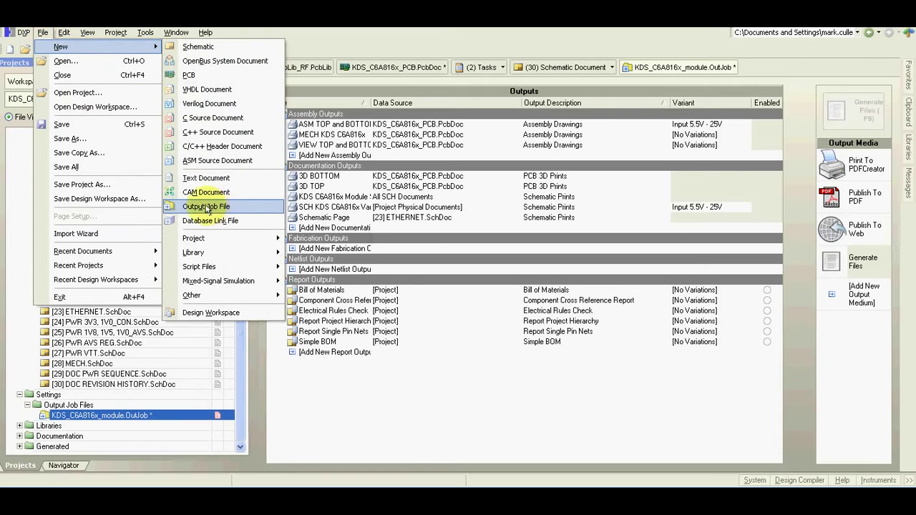
left_click(398, 389)
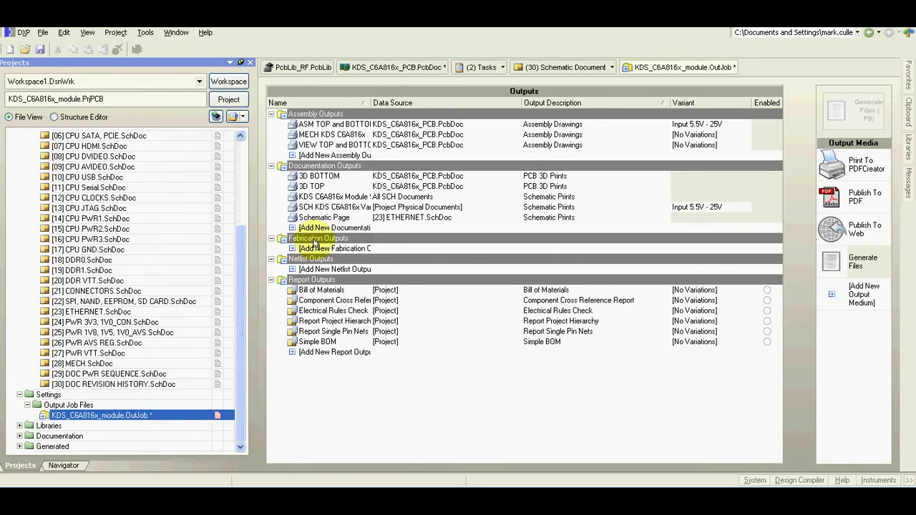
Add Gerber Files and NC Drill Files fabrication outputs for the PCB.
left_click(293, 249)
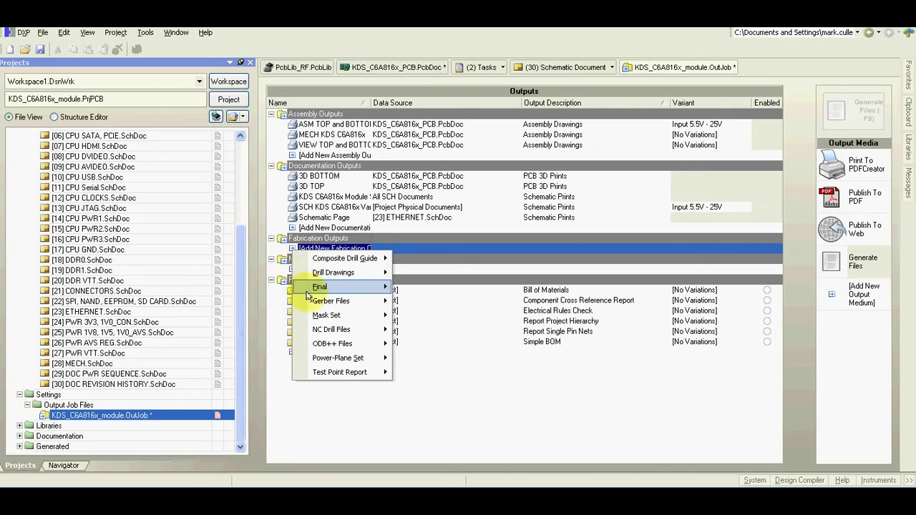
mouse_move(329, 301)
left_click(419, 301)
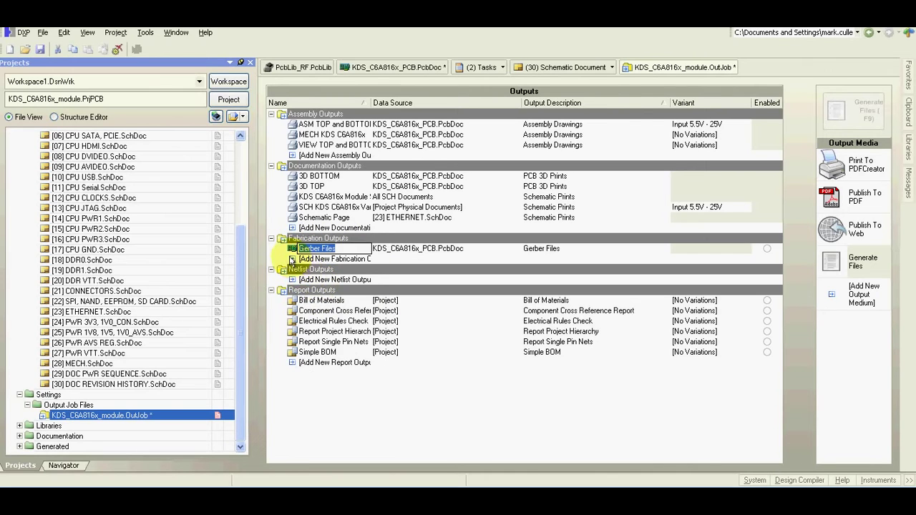
left_click(295, 259)
mouse_move(358, 338)
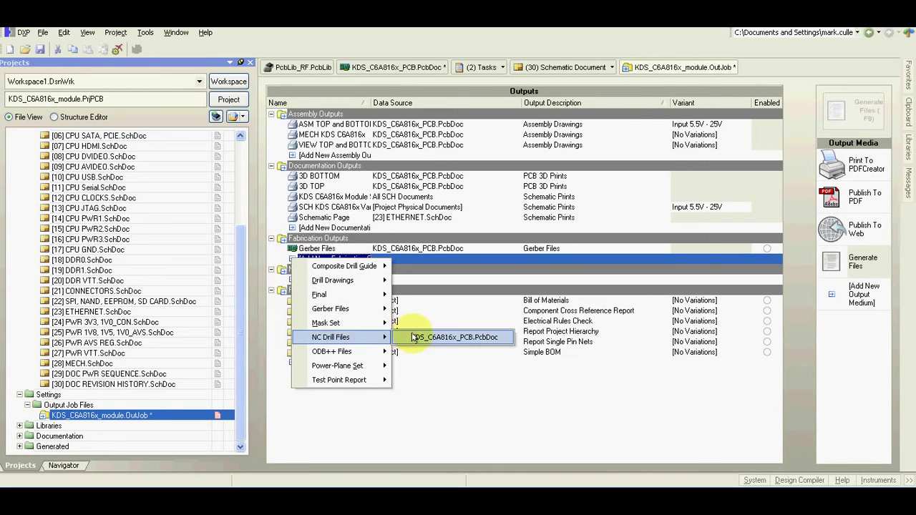
left_click(422, 337)
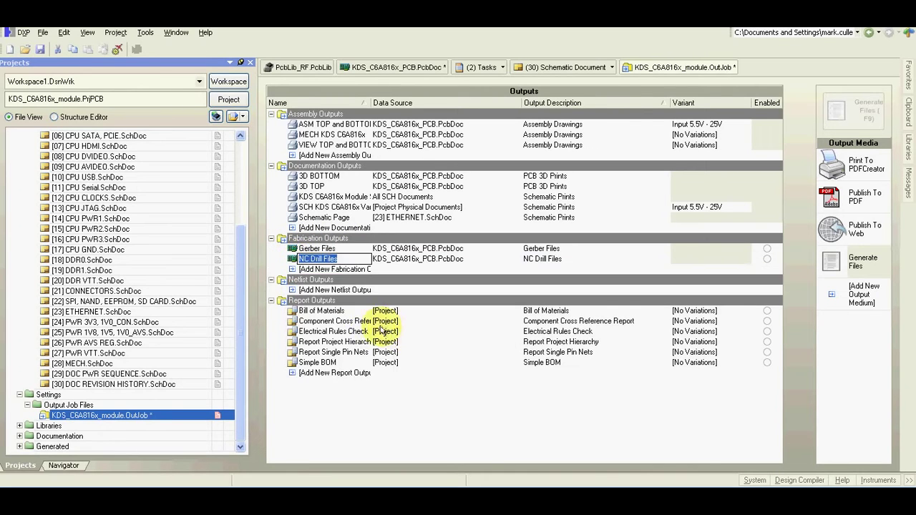
Look at the ODB++ output option without adding it, then select the Gerber Files output.
left_click(292, 271)
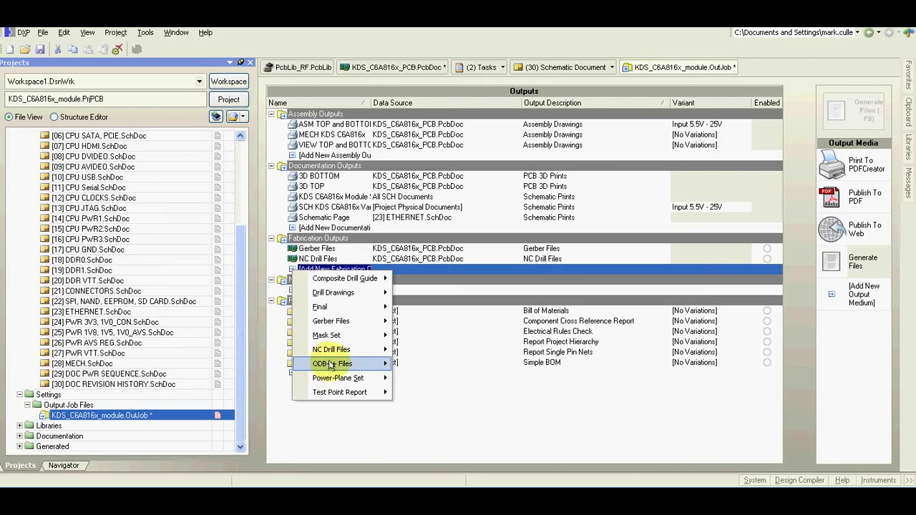
mouse_move(340, 365)
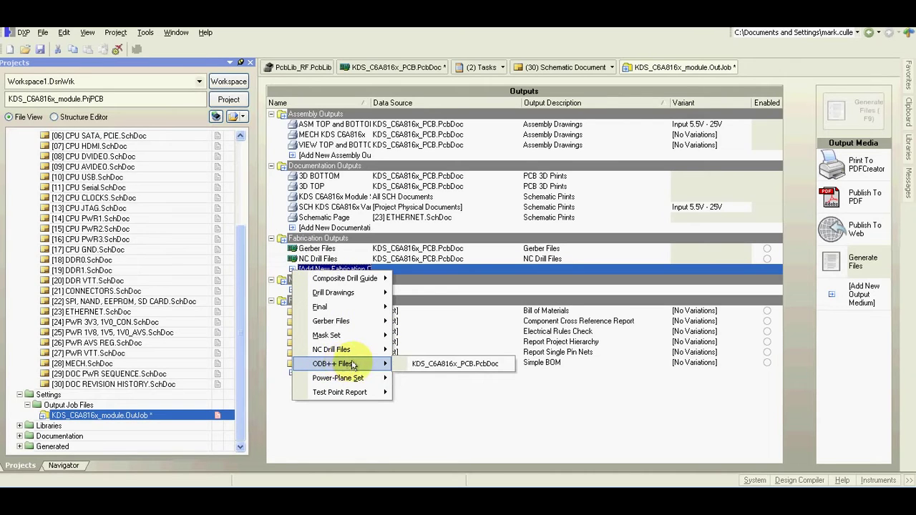
left_click(470, 436)
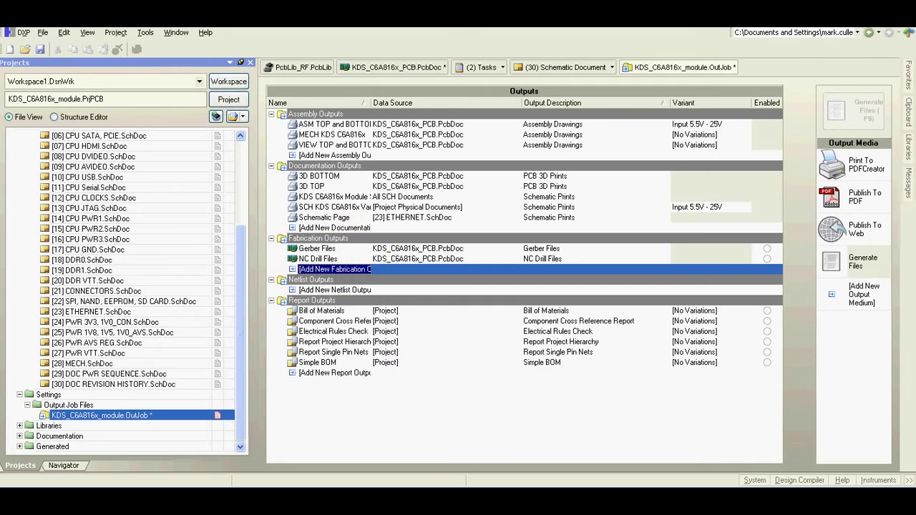
key("Up")
key("Up")
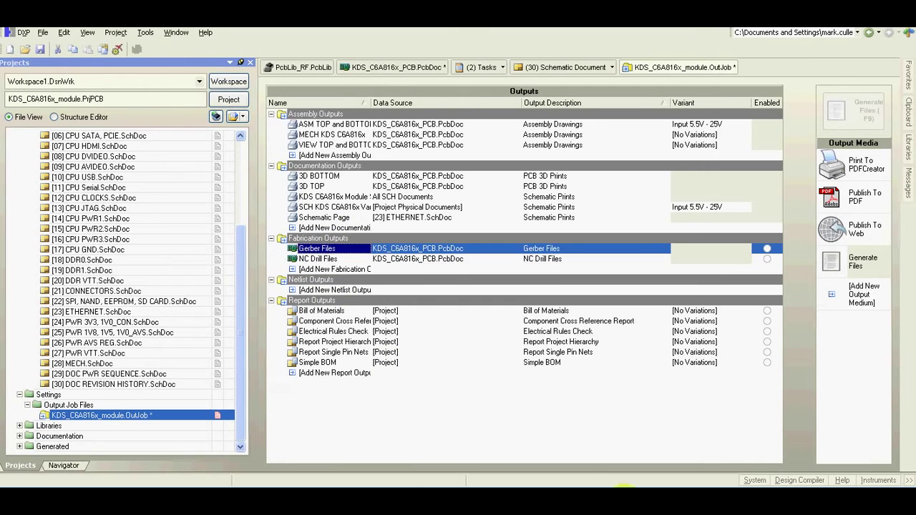
left_click(308, 260)
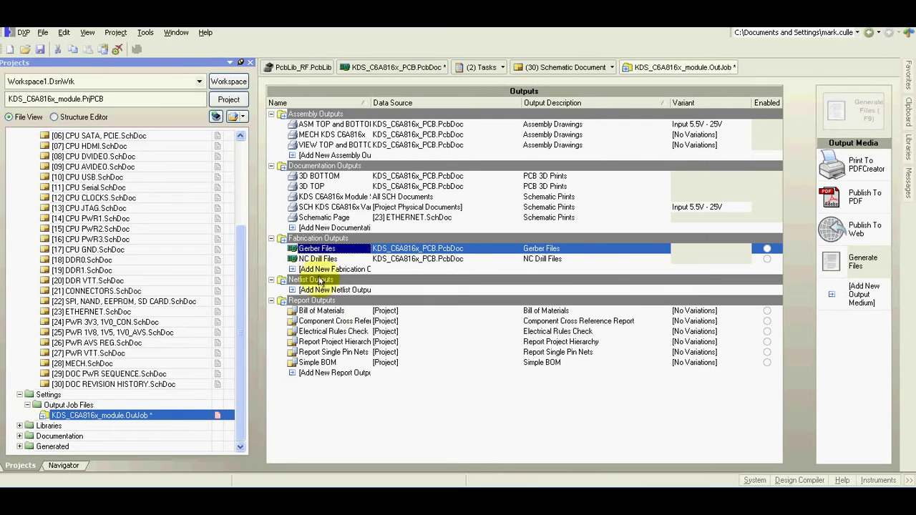
Configure the Gerber Files output to use Millimeters units with the 4:4 format.
right_click(309, 251)
left_click(336, 344)
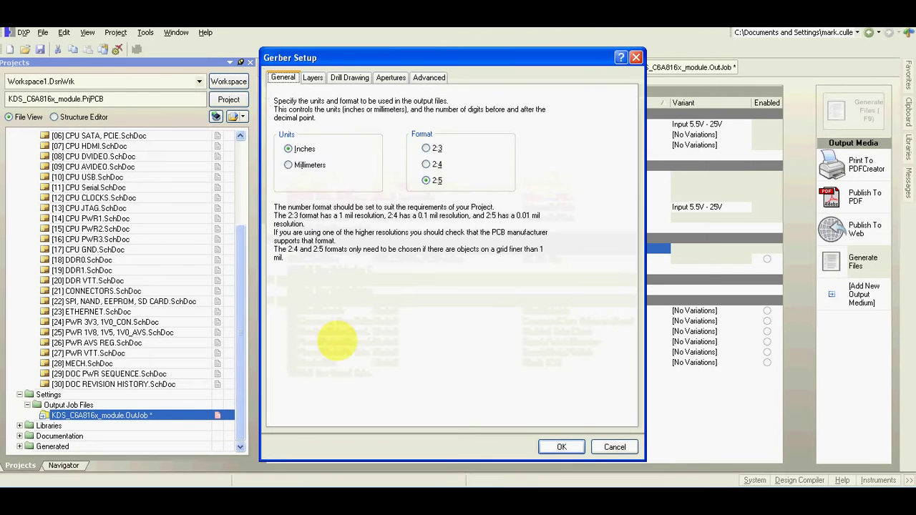
left_click(288, 165)
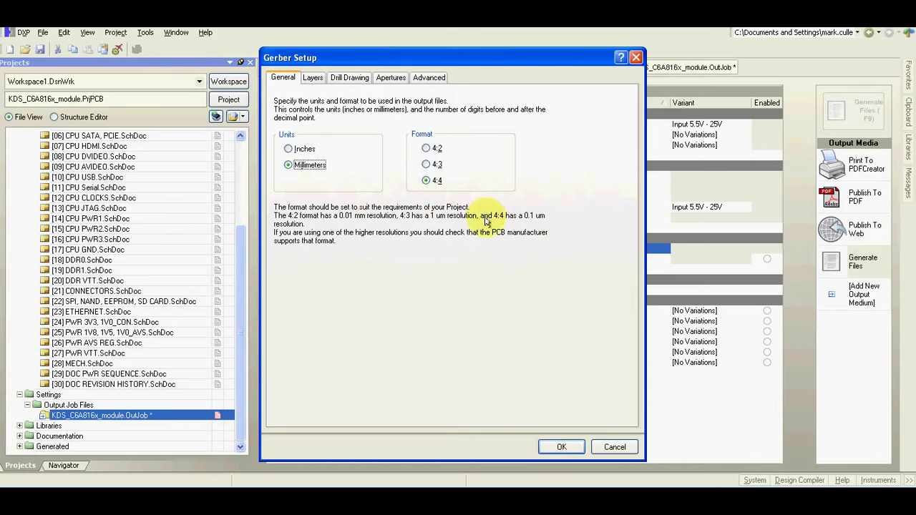
Plot overlay, paste, solder, L1–L12, Mechanical Drawing, Manufacturing Notes and ASM layers, excluding Mechanical 1.
left_click(312, 78)
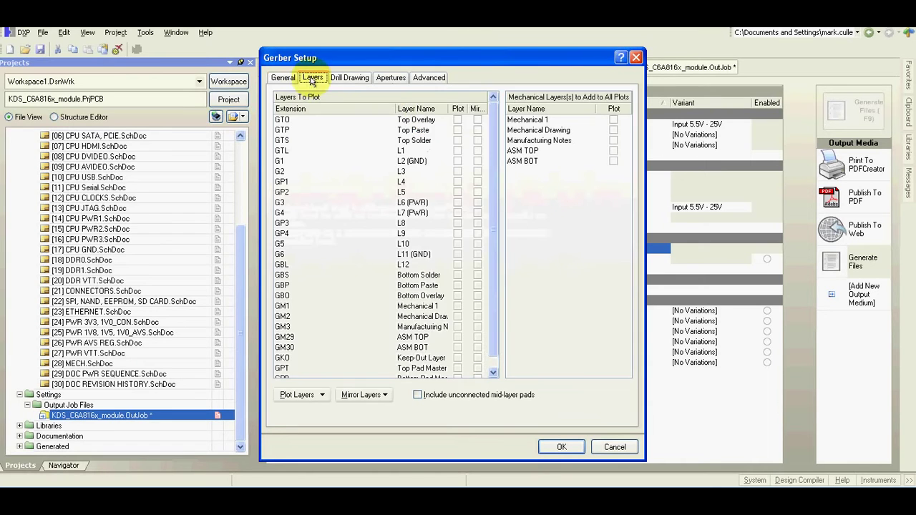
left_click(457, 120)
left_click(457, 129)
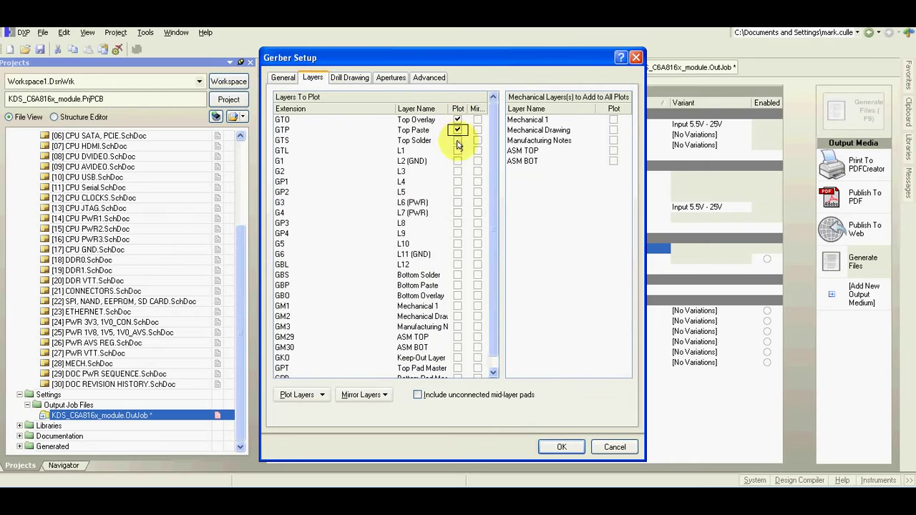
left_click(457, 140)
left_click(457, 150)
left_click(457, 161)
left_click(457, 171)
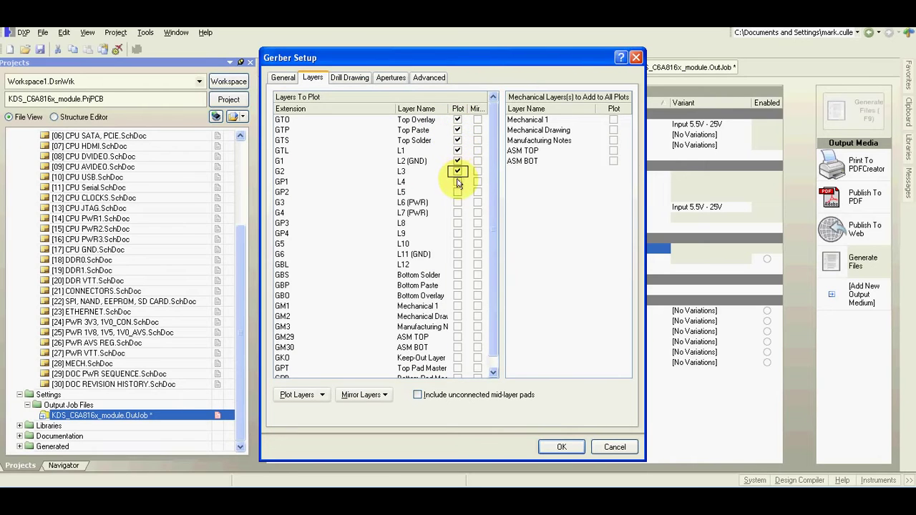
left_click(458, 182)
left_click(458, 191)
left_click(457, 203)
left_click(457, 212)
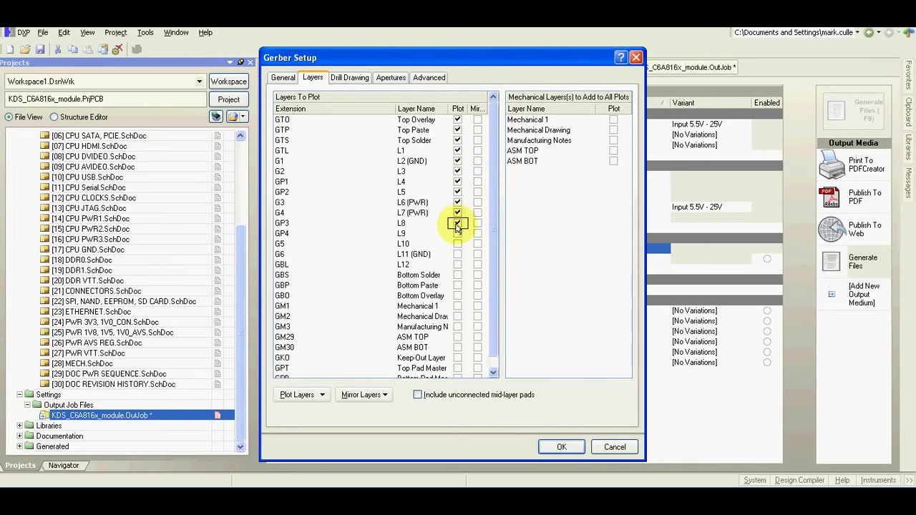
left_click(458, 223)
left_click(457, 233)
left_click(458, 243)
left_click(457, 254)
left_click(458, 265)
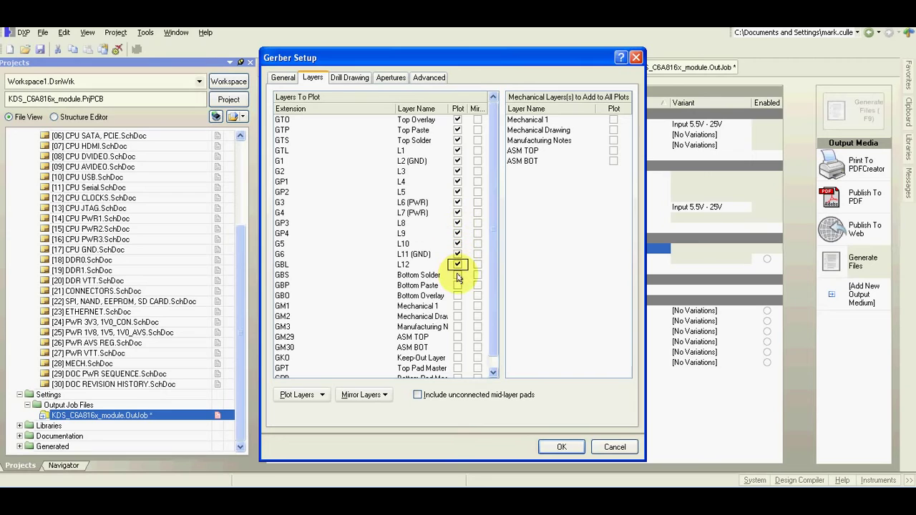
left_click(458, 275)
left_click(457, 285)
left_click(457, 296)
left_click(457, 305)
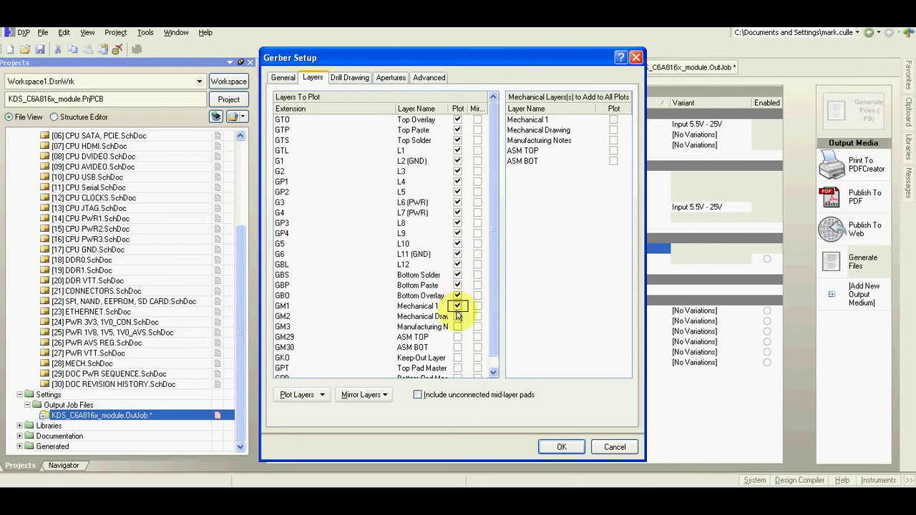
left_click(458, 316)
left_click(457, 327)
left_click(458, 336)
left_click(458, 347)
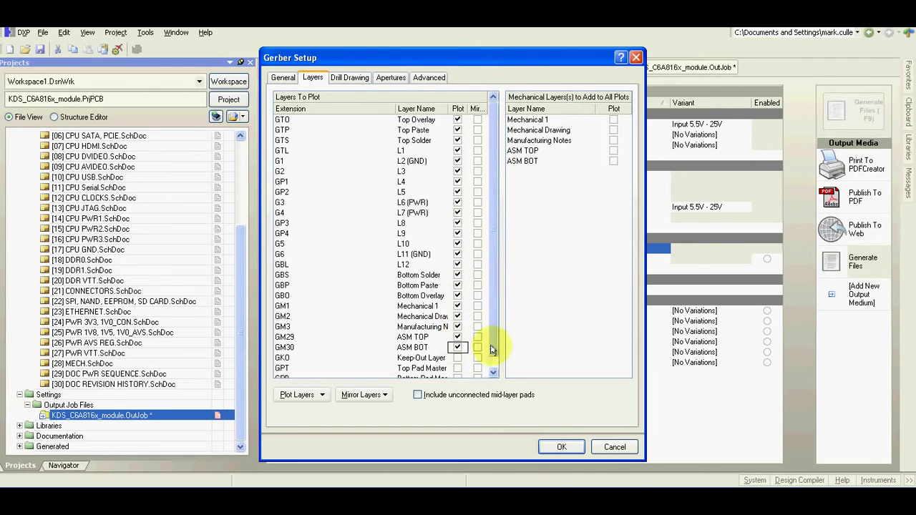
scroll(494, 340, "down", 1)
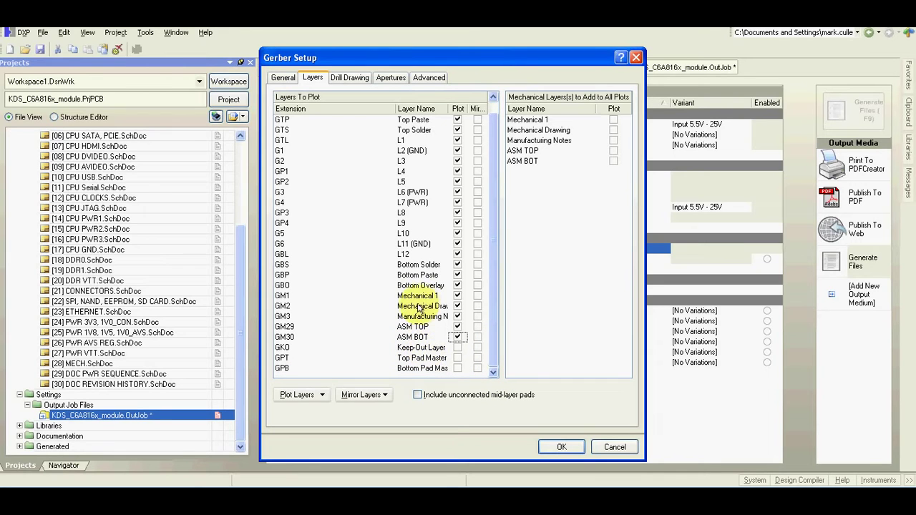
left_click(458, 295)
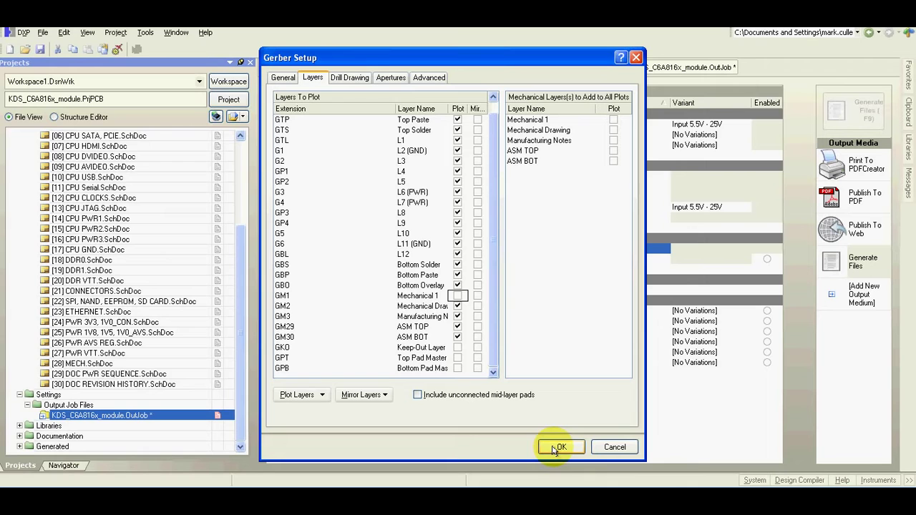
Review the Drill Drawing, Apertures and Advanced Gerber settings, then accept the setup.
left_click(347, 78)
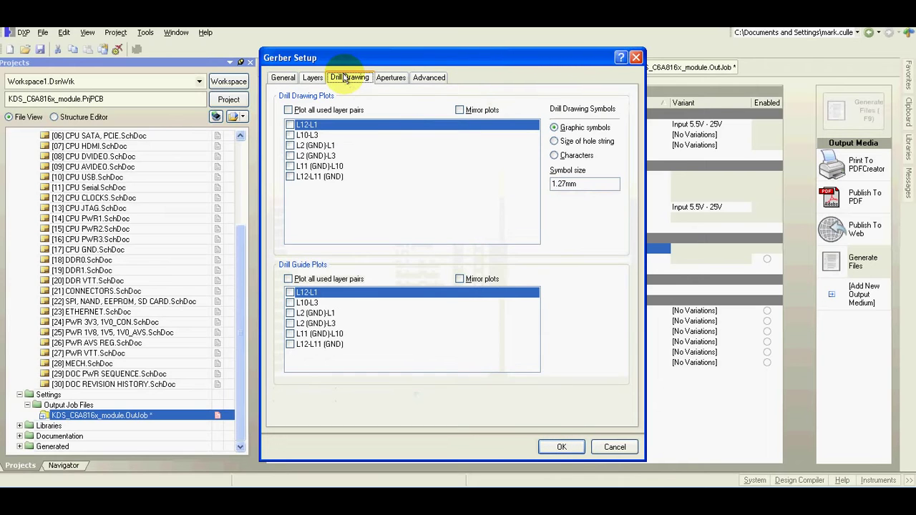
left_click(392, 78)
left_click(422, 79)
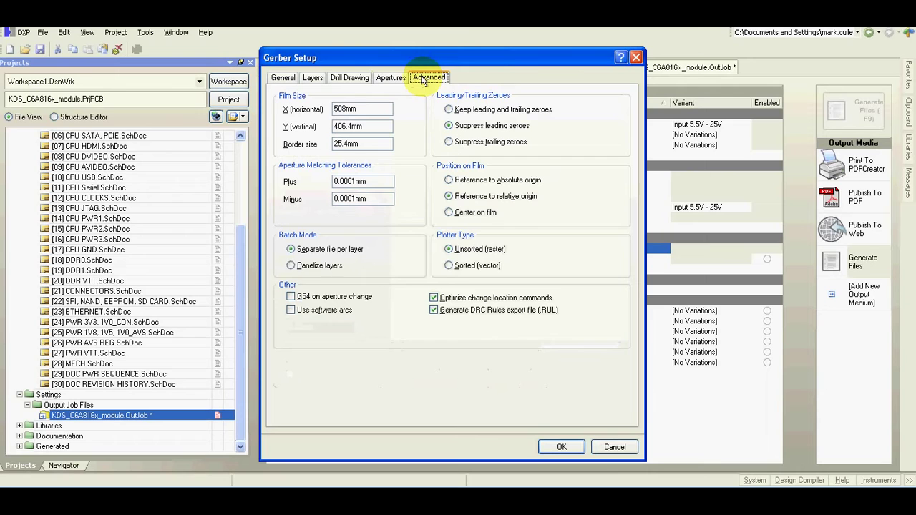
left_click(562, 447)
Set the NC Drill Files output to millimetres with 4:4 format and accept.
left_click(317, 258)
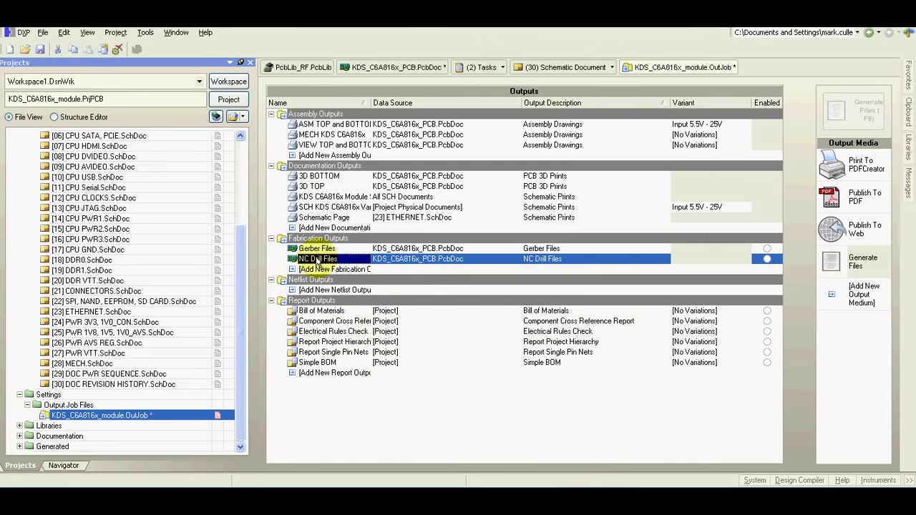
right_click(319, 259)
left_click(351, 356)
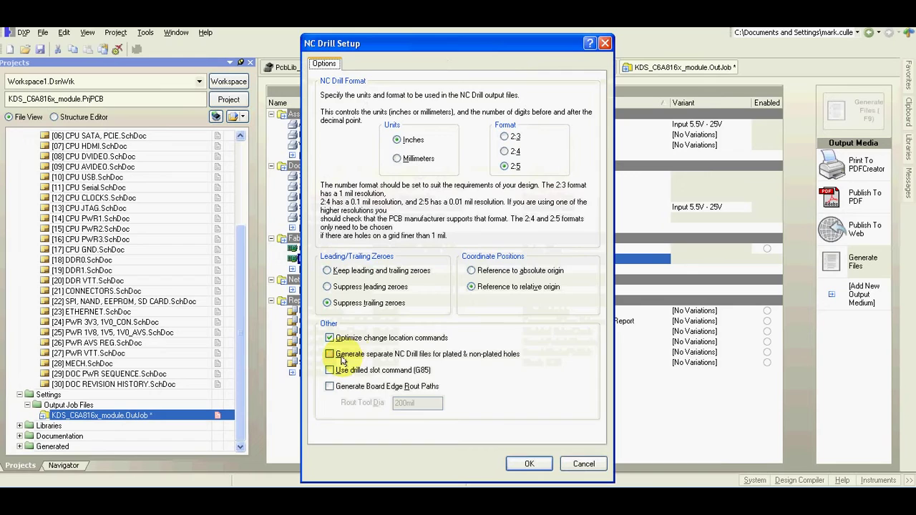
left_click(404, 160)
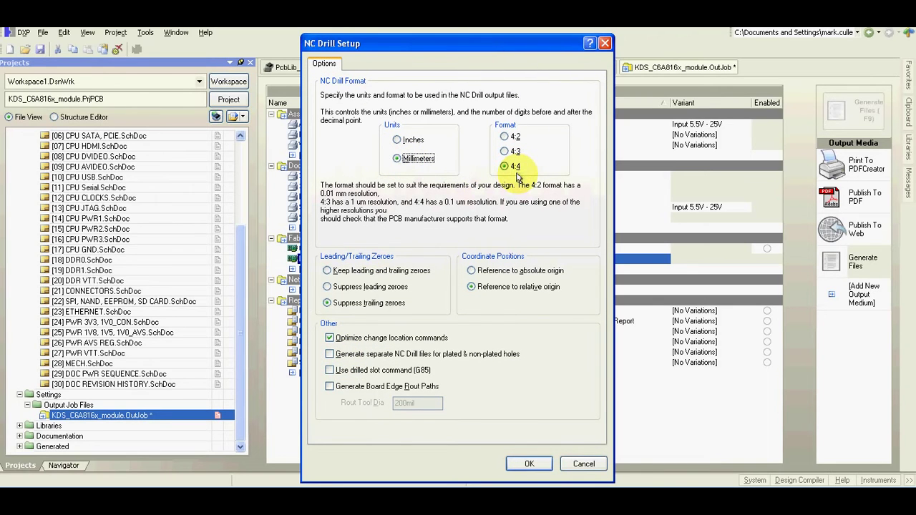
left_click(520, 464)
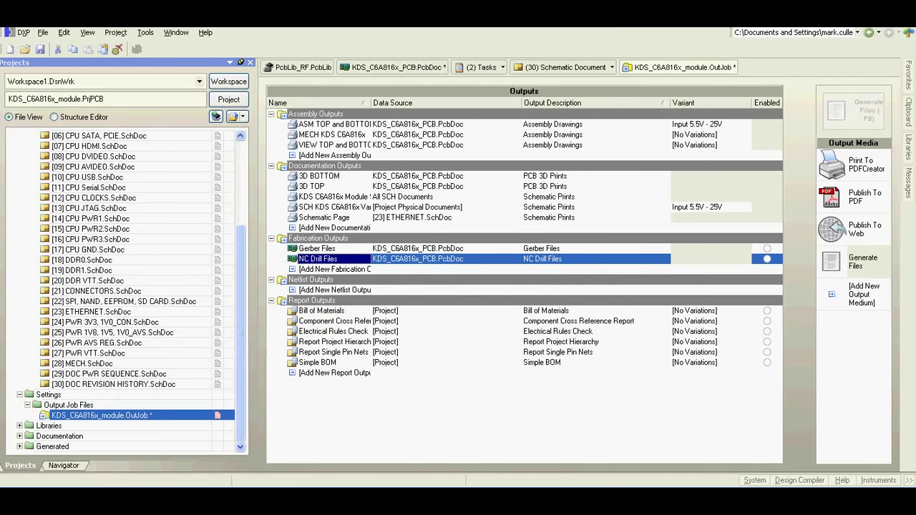
Open the Generated Files Settings for the output container.
right_click(865, 266)
left_click(852, 387)
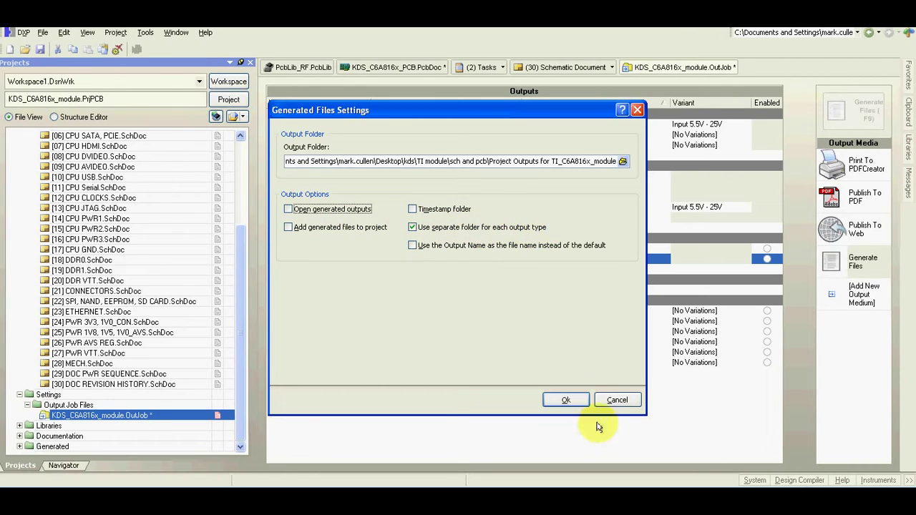
Accept the Project Outputs folder settings, enable Gerber Files and NC Drill Files, and start generation.
left_click(566, 400)
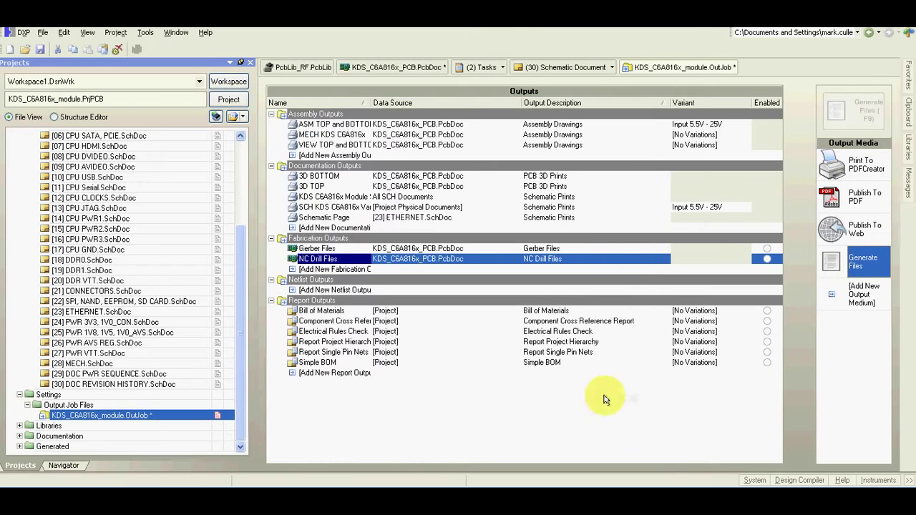
left_click(767, 249)
left_click(766, 259)
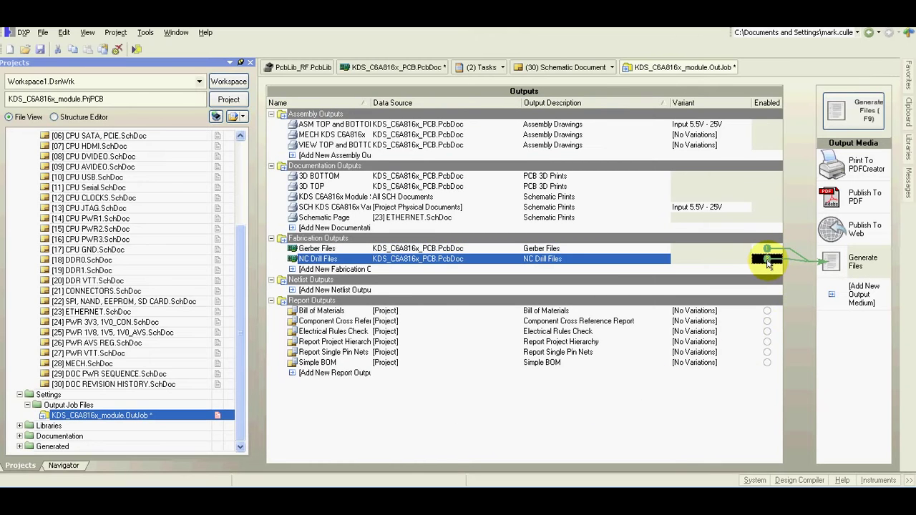
left_click(849, 266)
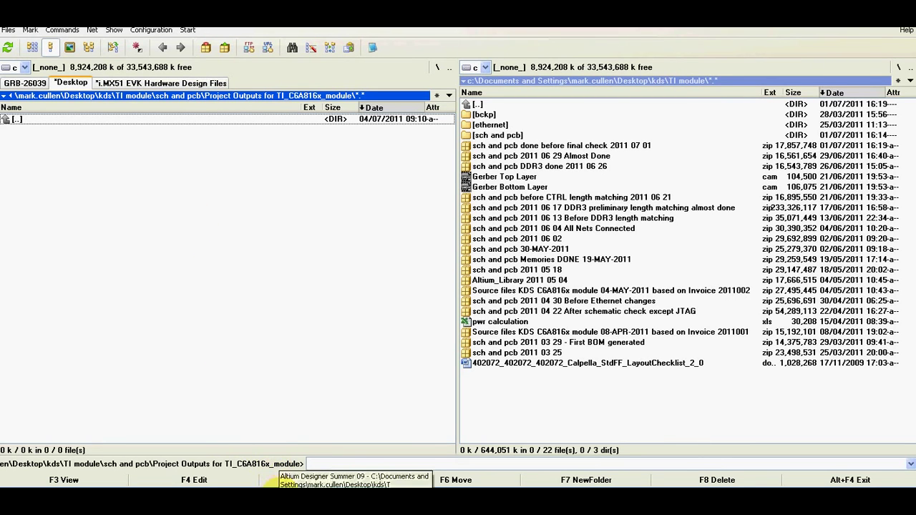
Generate the files, then check the Gerber Output and NC Drill Output folders in Total Commander.
left_click(274, 483)
left_click(847, 114)
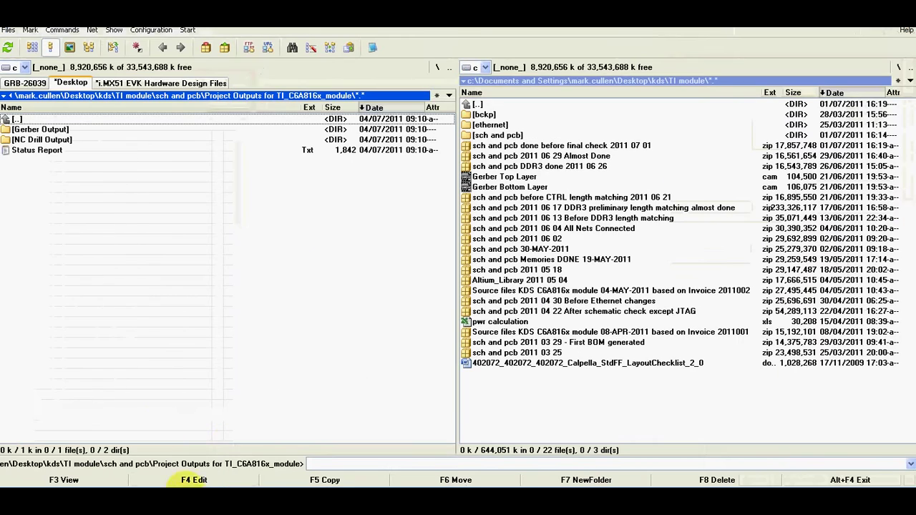
double_click(56, 131)
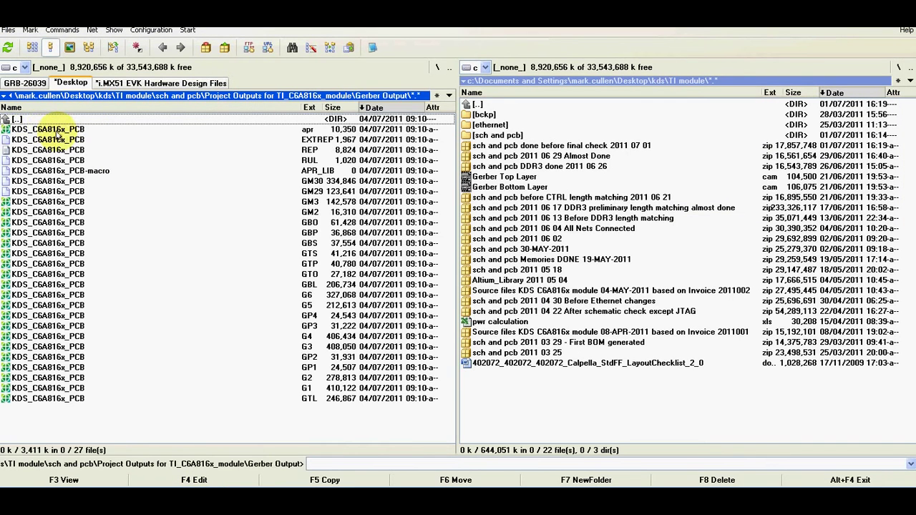
double_click(44, 120)
double_click(44, 141)
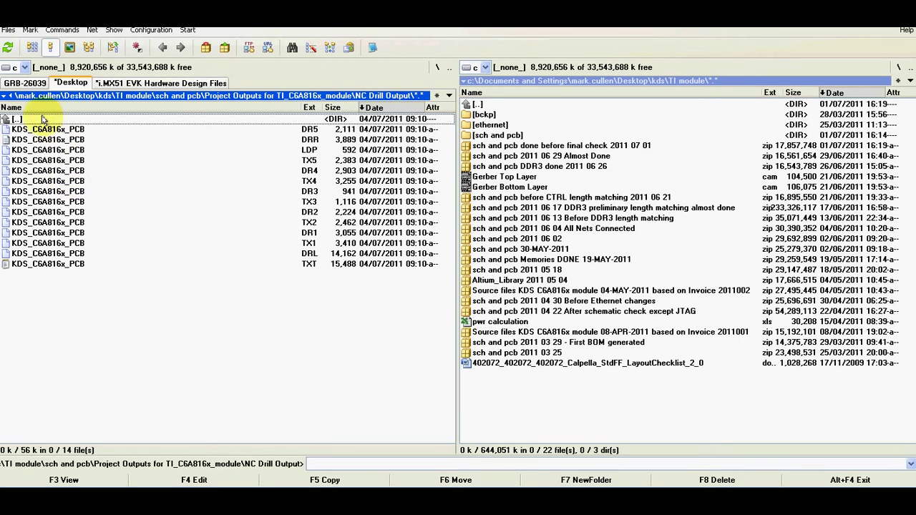
double_click(17, 119)
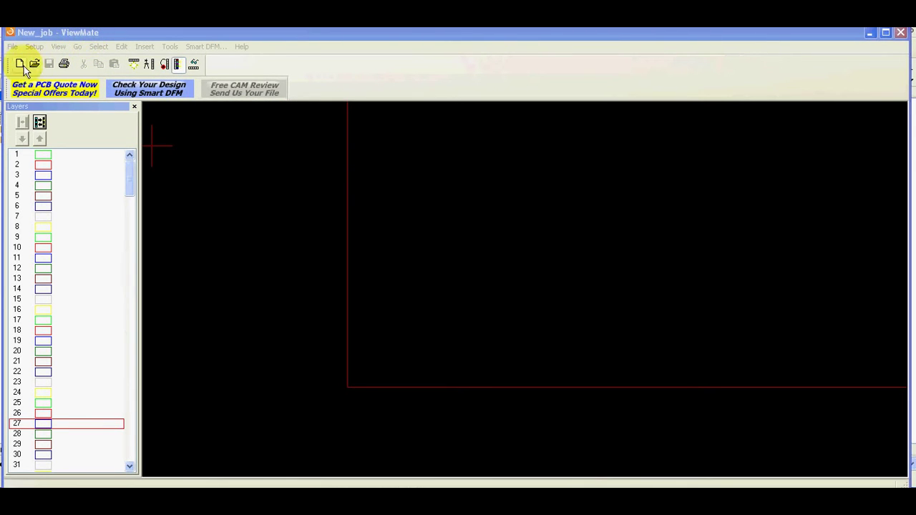
Import every file in Gerber Output, accepting the syntax error and self-intersecting polygon warnings.
left_click(12, 46)
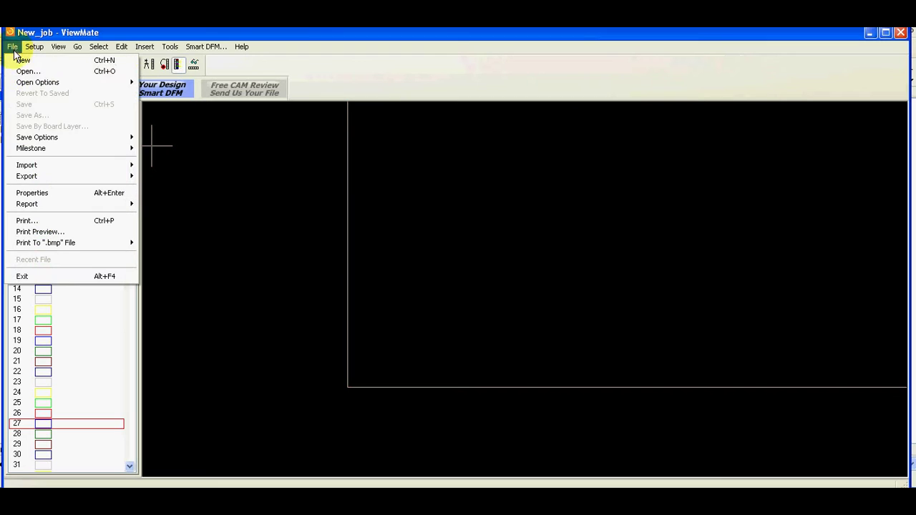
mouse_move(43, 165)
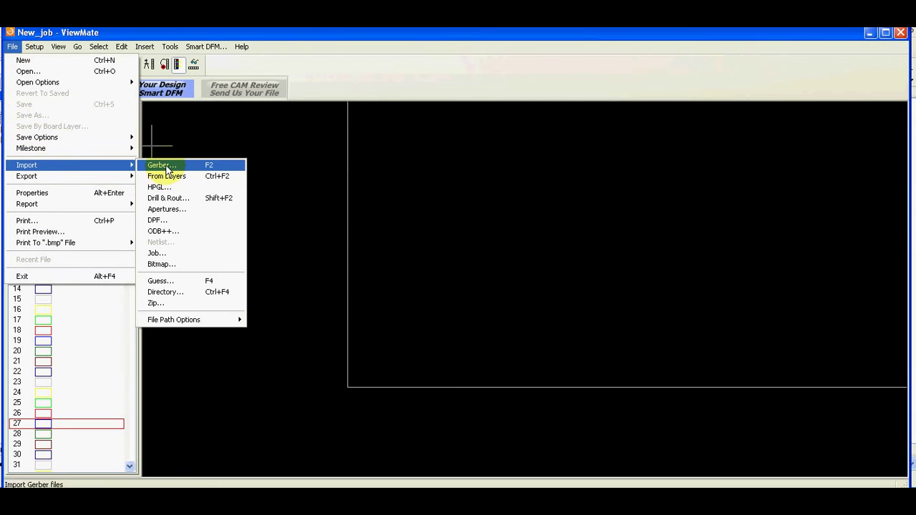
left_click(165, 164)
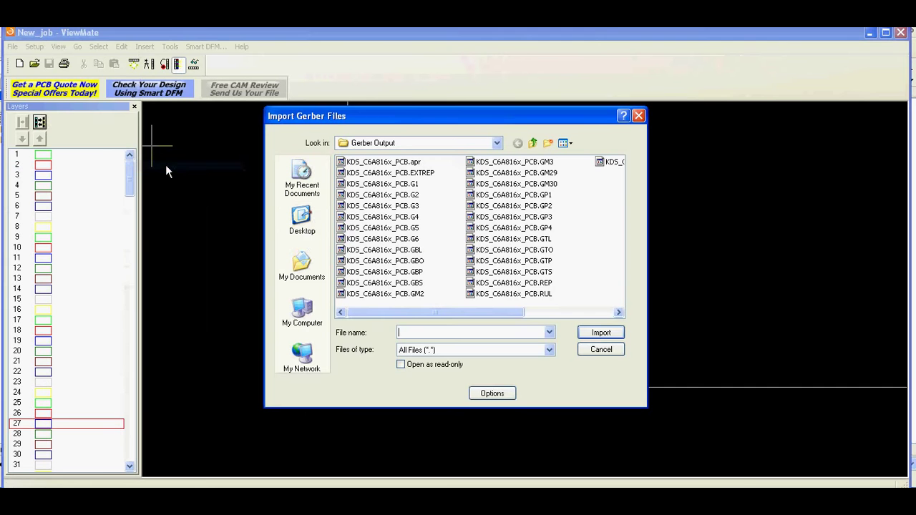
left_click(578, 297)
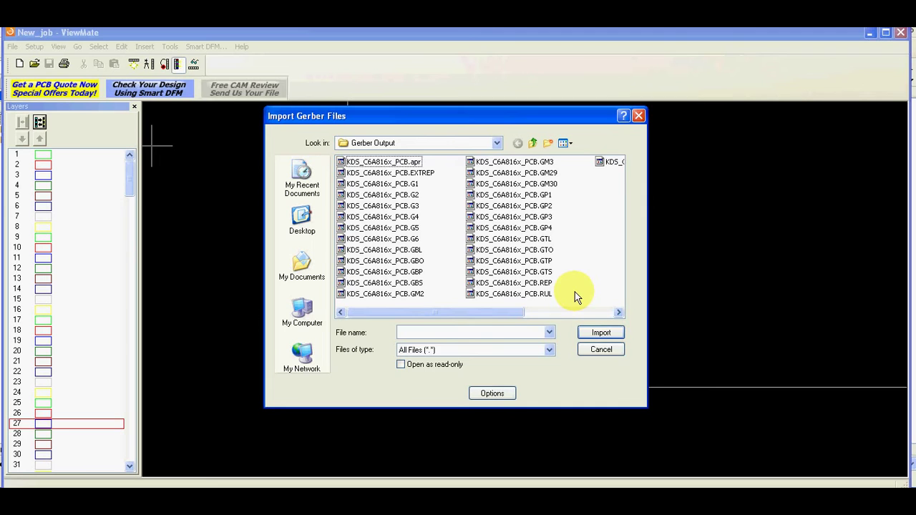
key("ctrl+a")
left_click(600, 333)
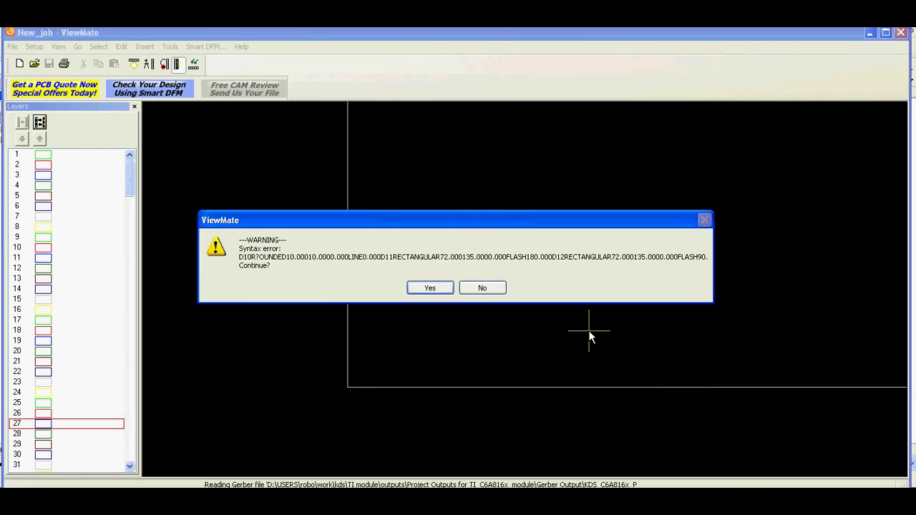
left_click(429, 288)
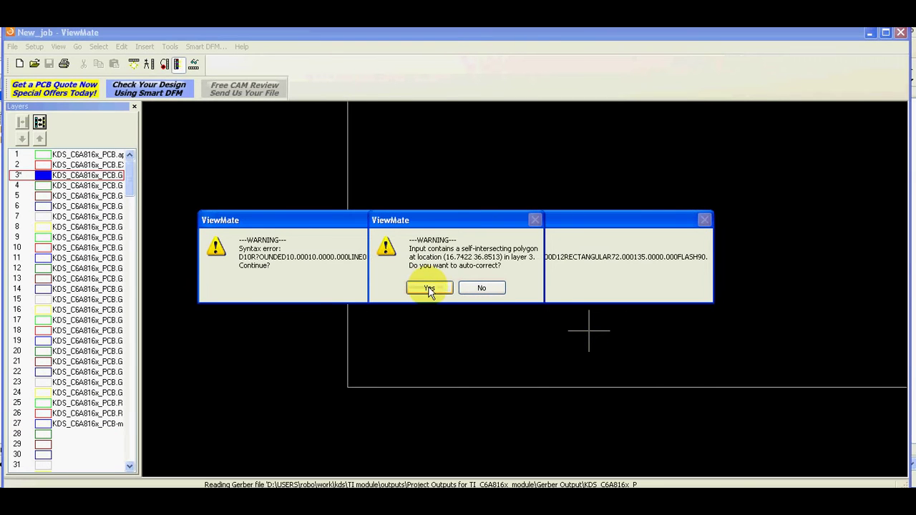
left_click(429, 287)
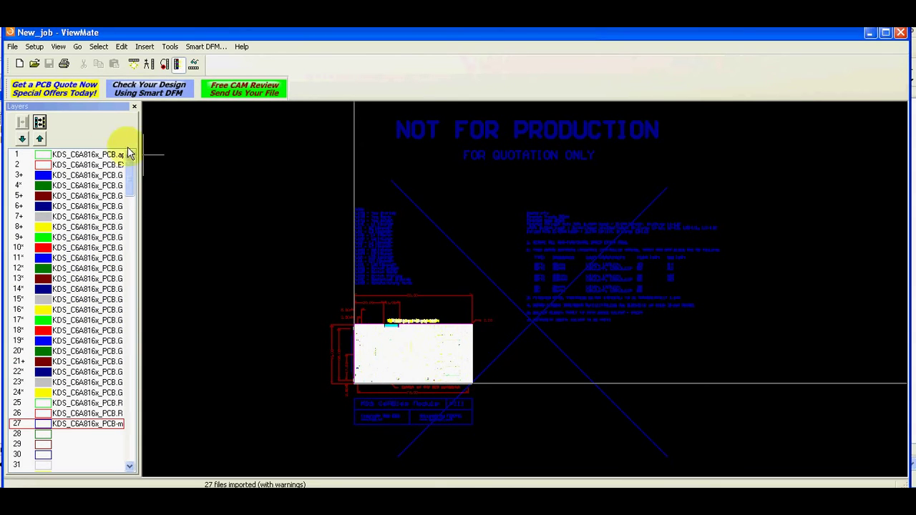
Hide all layers, then turn on layers 3 through 11 one at a time.
left_click(40, 124)
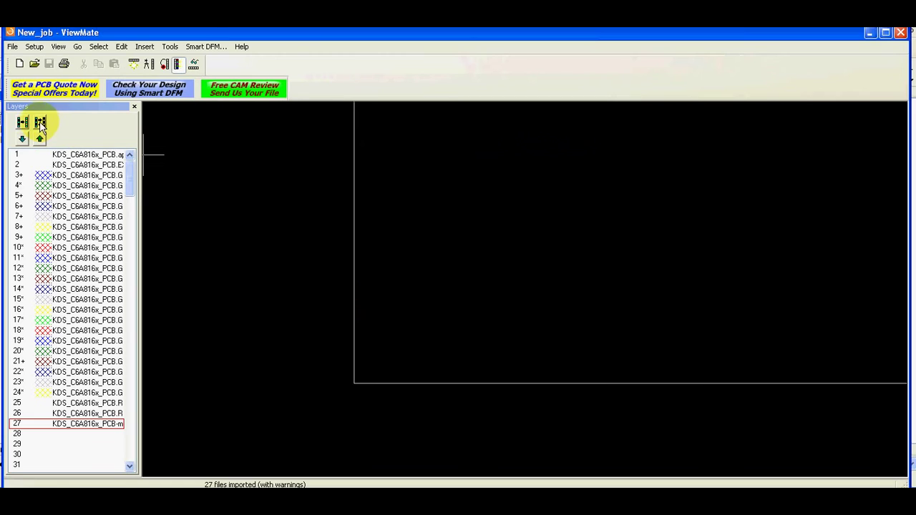
left_click(72, 176)
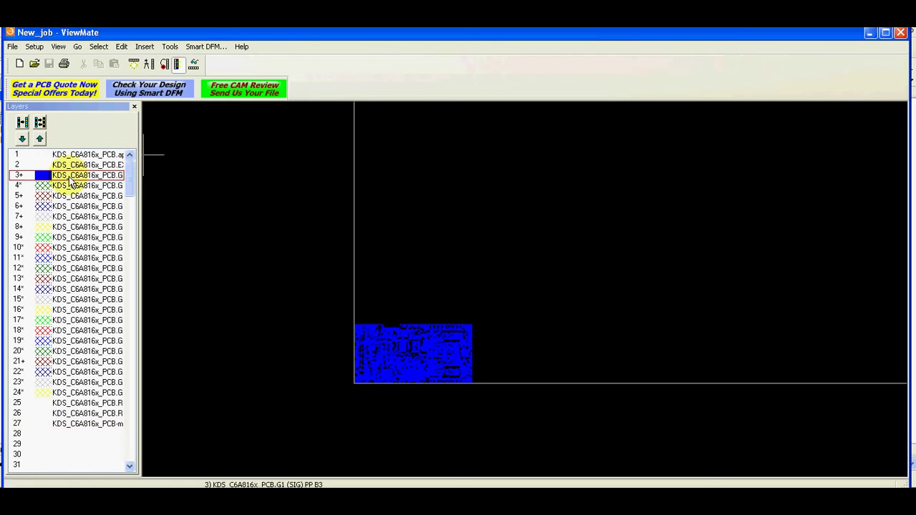
left_click(69, 186)
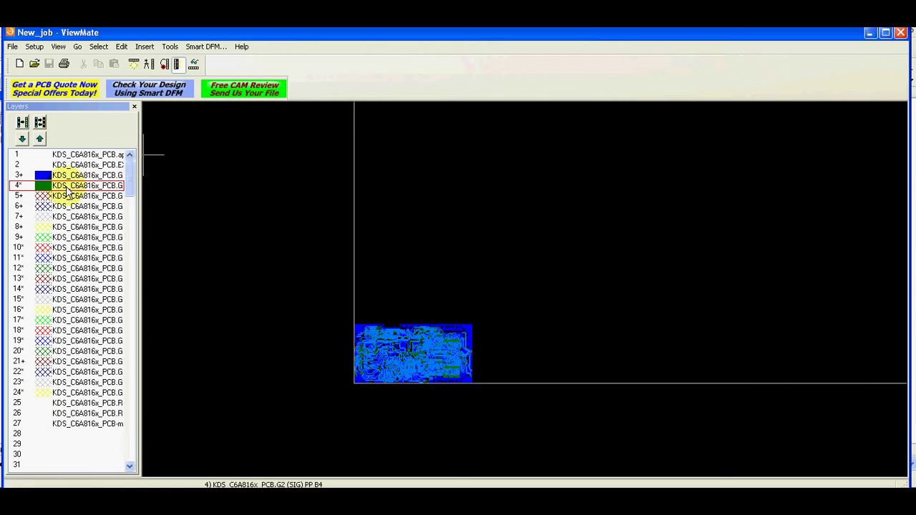
left_click(67, 198)
left_click(65, 209)
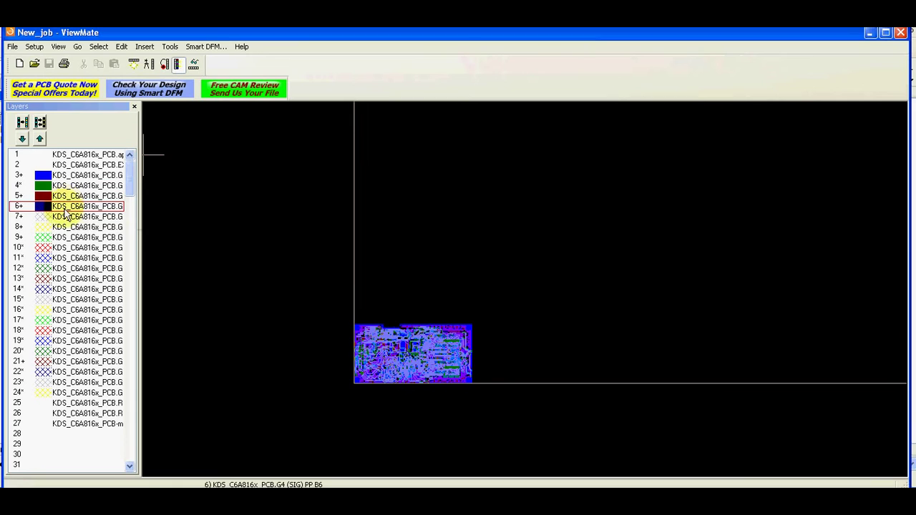
left_click(66, 216)
left_click(66, 227)
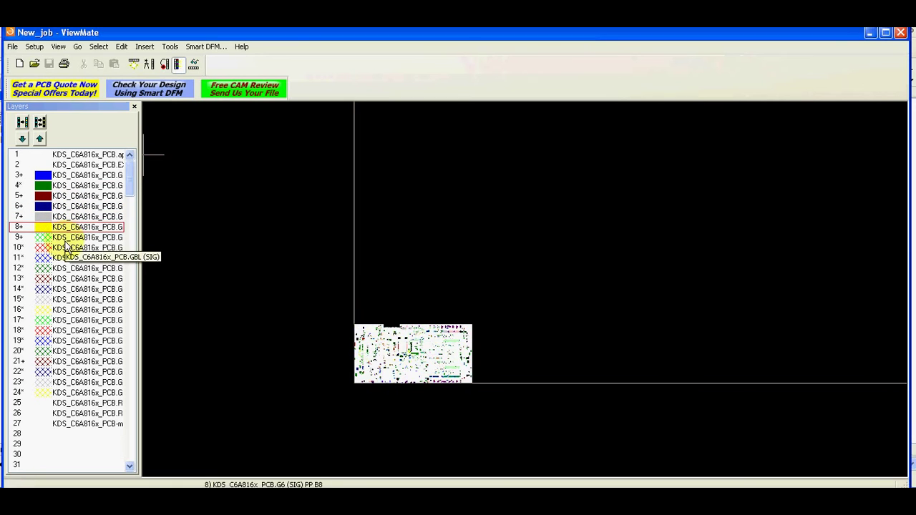
left_click(66, 237)
left_click(66, 248)
left_click(65, 258)
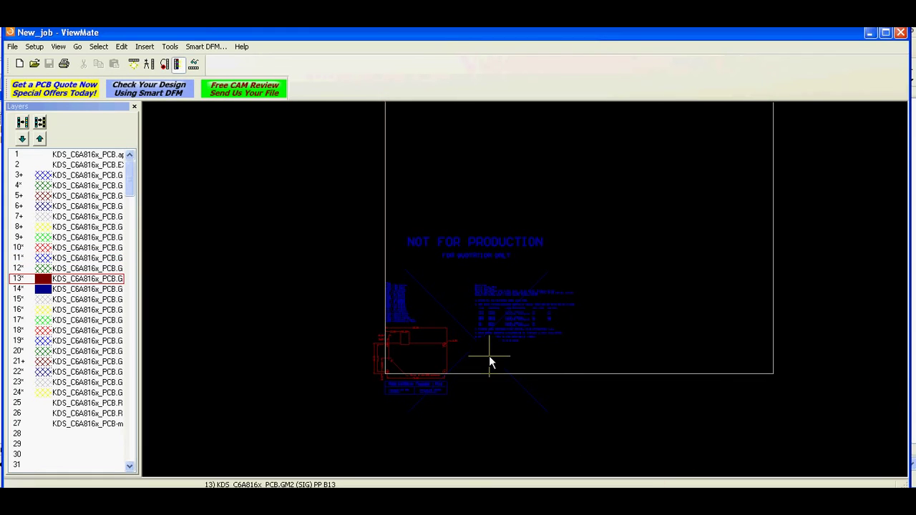
Zoom in to read the layer file list and Board info notes, zoom out, then switch to the browser.
scroll(488, 356, "up", 1)
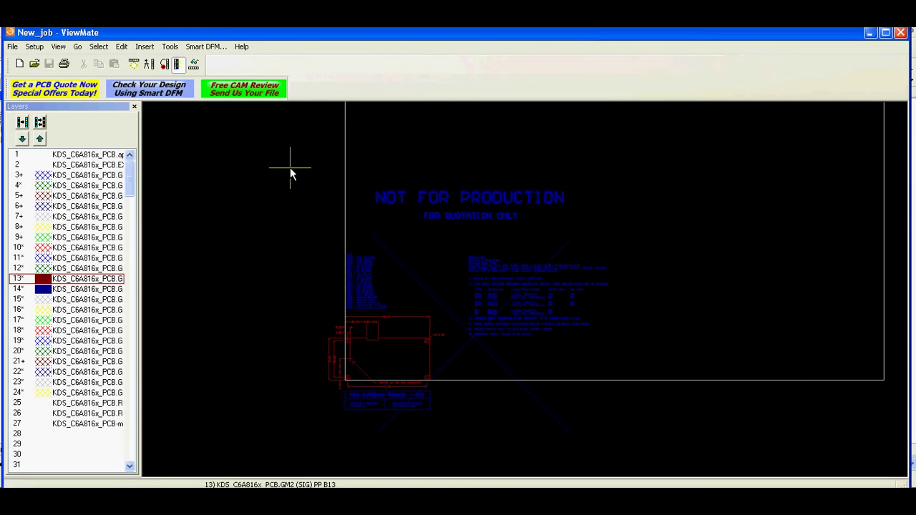
scroll(363, 327, "up", 2)
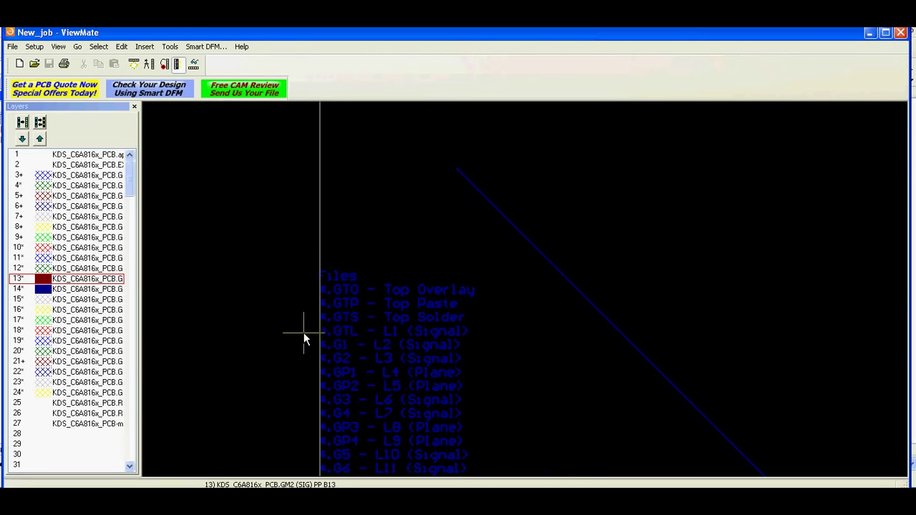
middle_click_drag(303, 332, 243, 248)
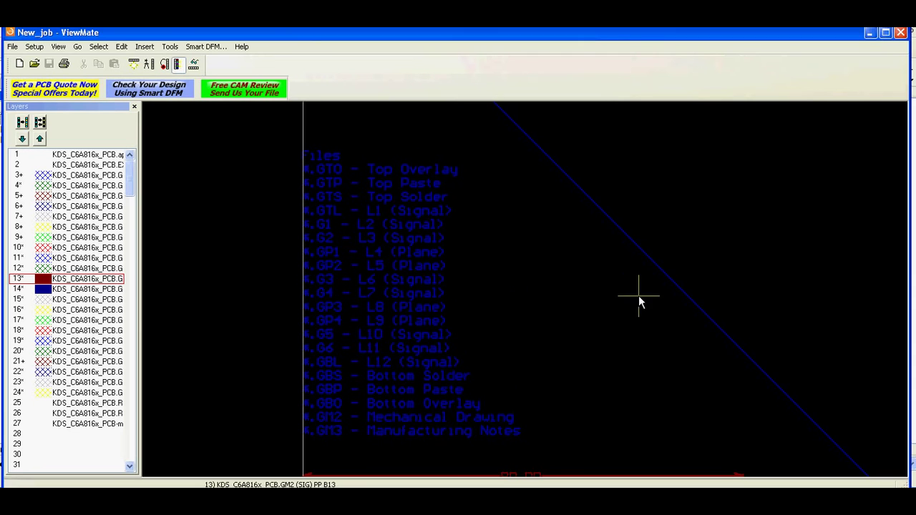
middle_click_drag(640, 296, 395, 303)
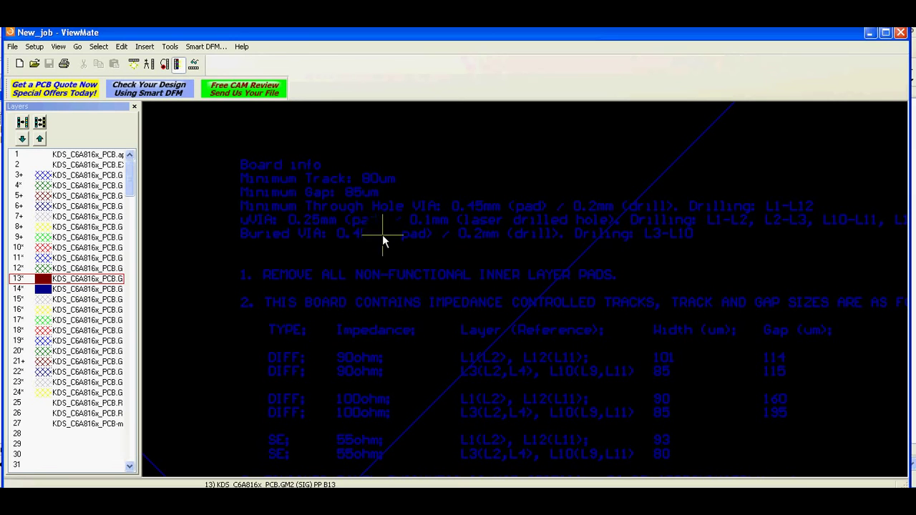
middle_click_drag(385, 358, 366, 220)
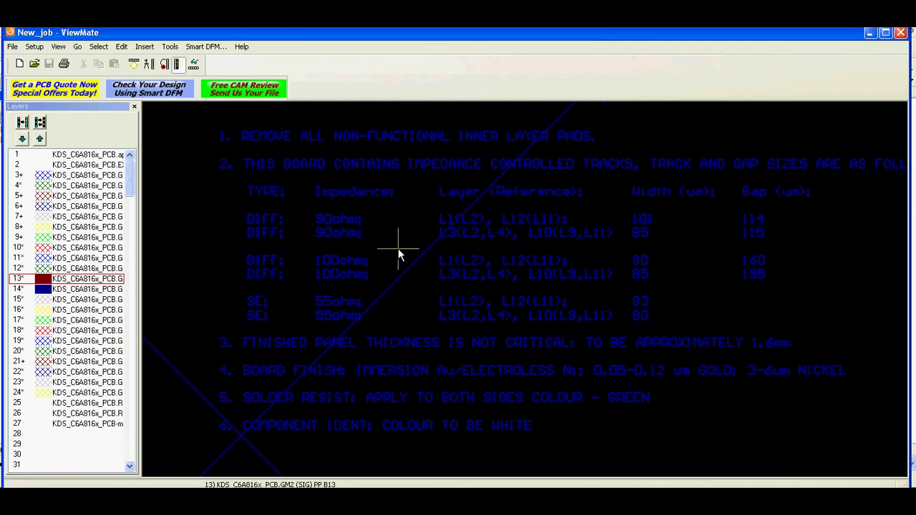
middle_click_drag(398, 249, 398, 241)
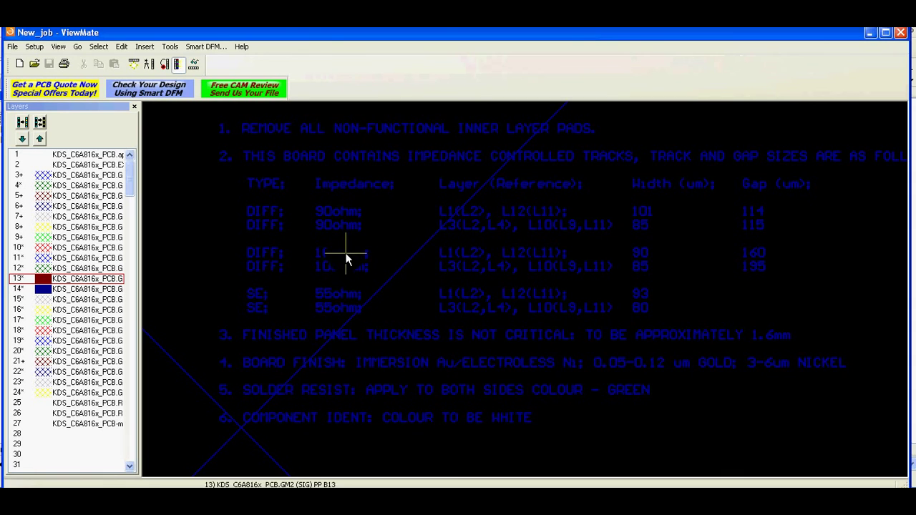
scroll(355, 263, "down", 5)
mouse_move(279, 262)
middle_mouse_down()
mouse_move(379, 272)
mouse_move(384, 301)
middle_mouse_up()
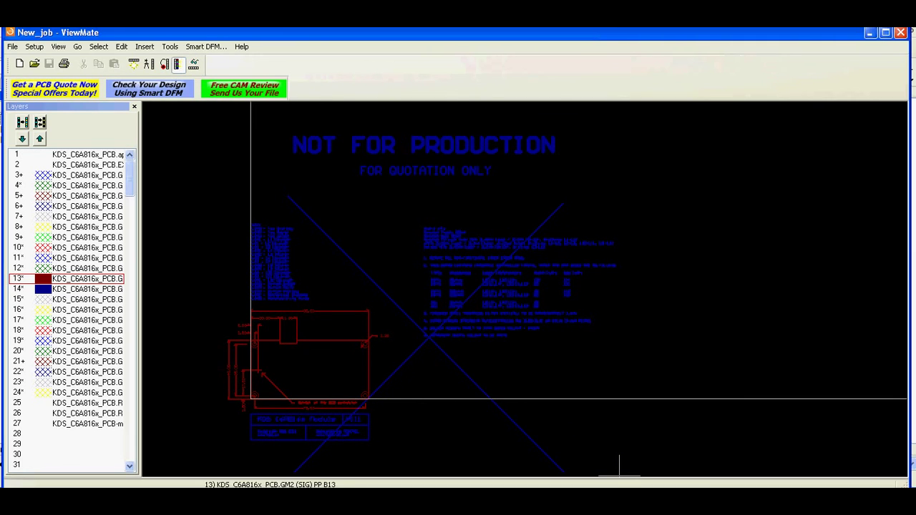
left_click(619, 465)
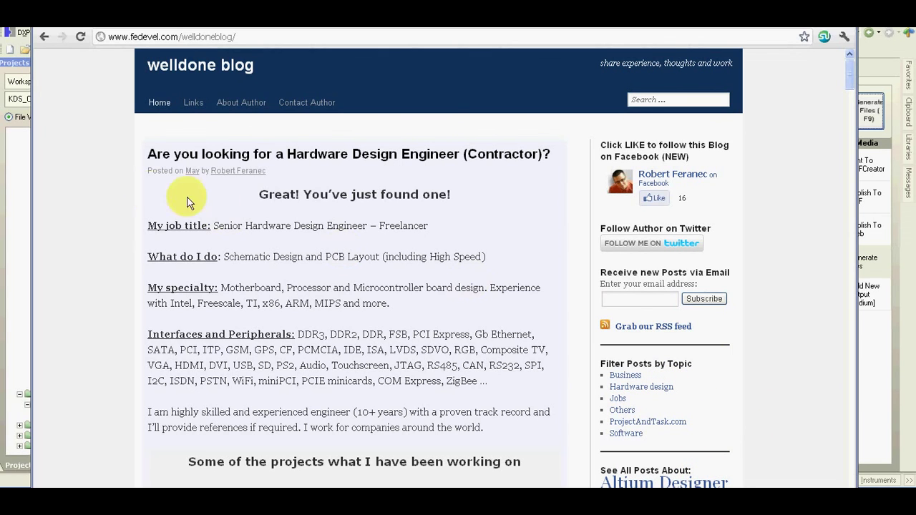
left_click(82, 191)
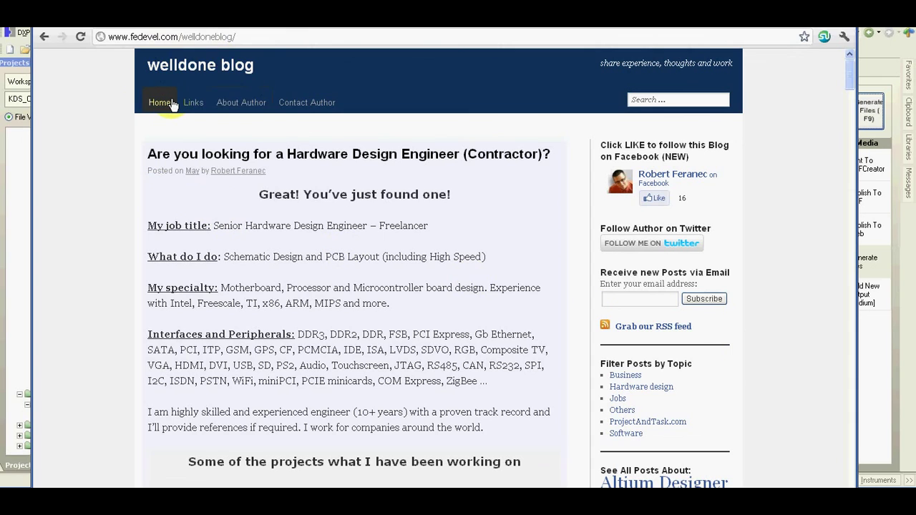